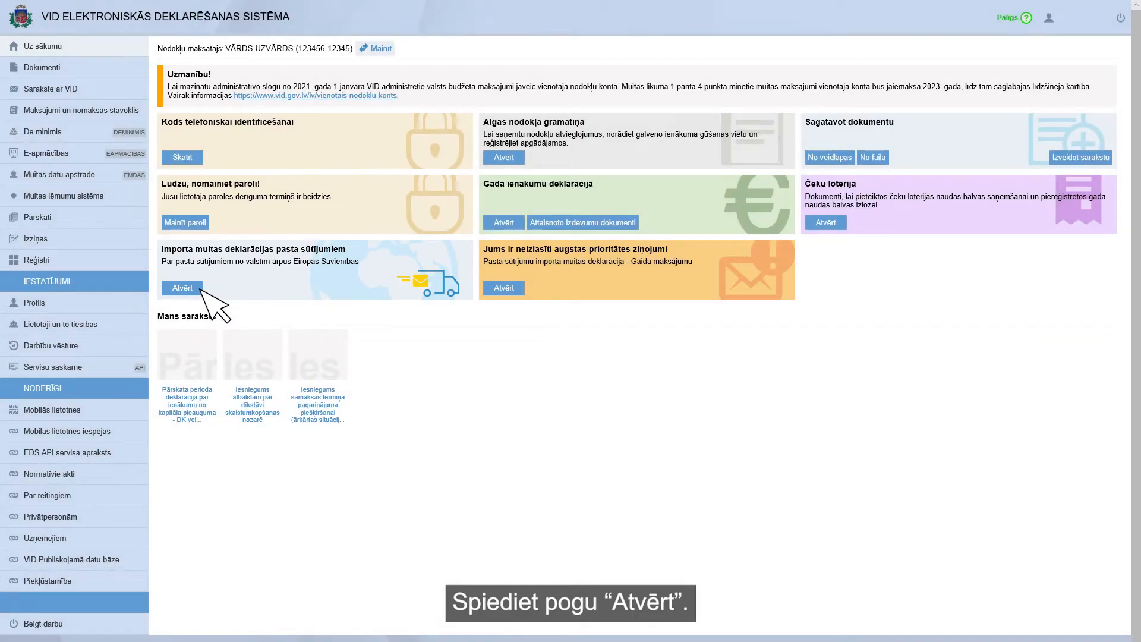
# - Open the 'Importa muitas deklarācijas pasta sūtījumiem' service and accept the personal-data processing notice
pyautogui.click(200, 290)
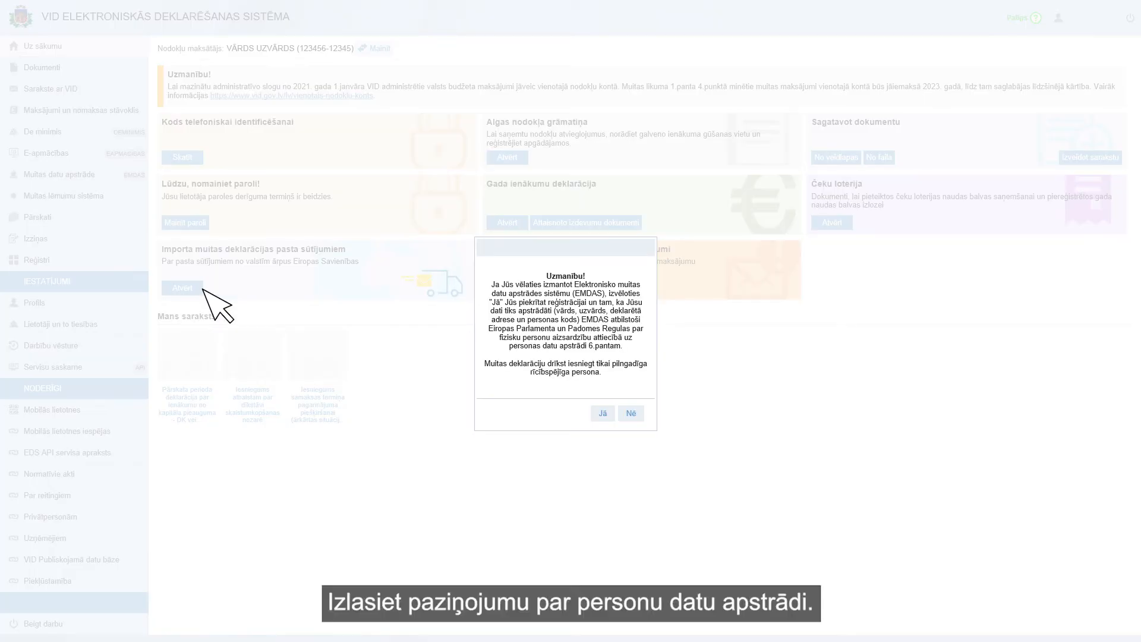
pyautogui.click(603, 414)
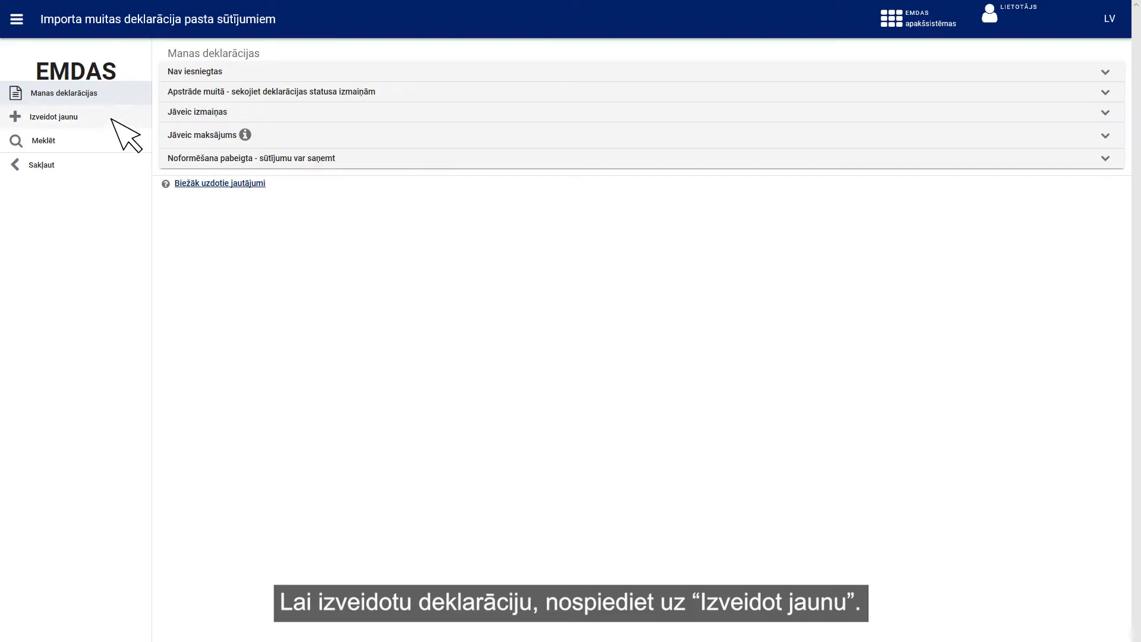
# - Create a new declaration and accept the EMDAS terms to reach the 'Sūtījuma dati' step
pyautogui.click(112, 119)
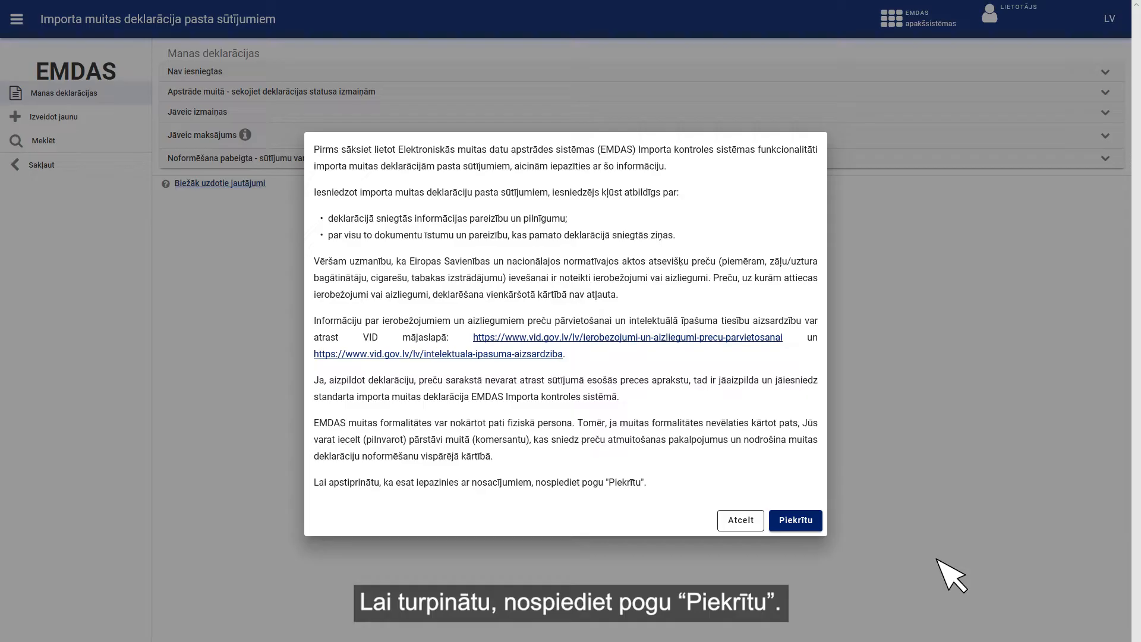
pyautogui.click(819, 524)
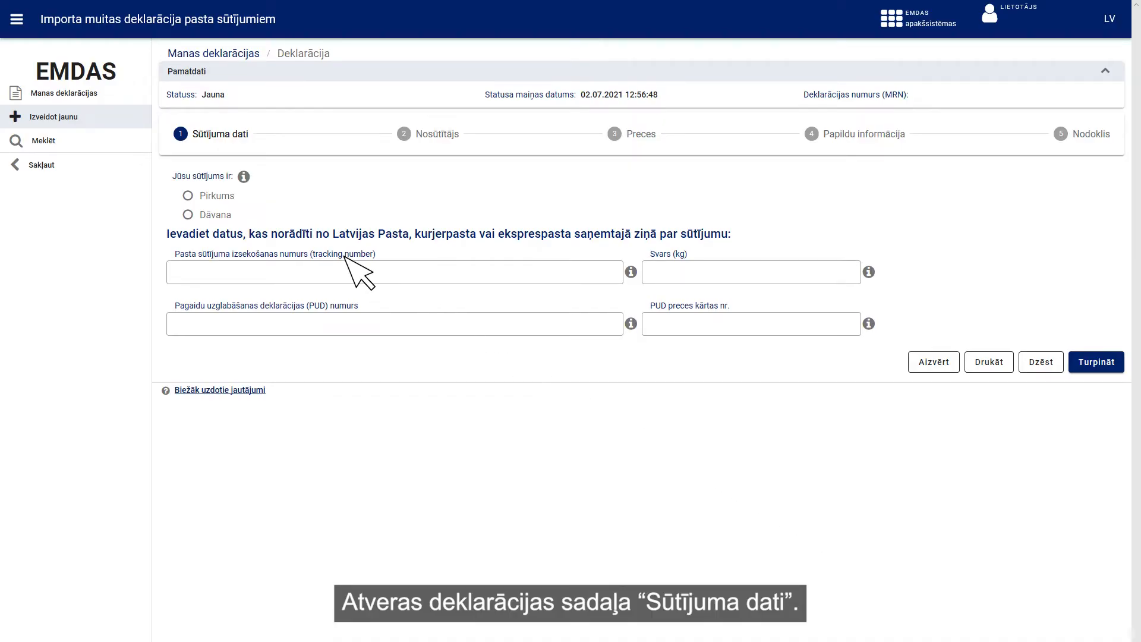
# - Mark the shipment as Pirkums with tracking number, PUD number, weight 0,450 and item 1, then continue
pyautogui.click(188, 196)
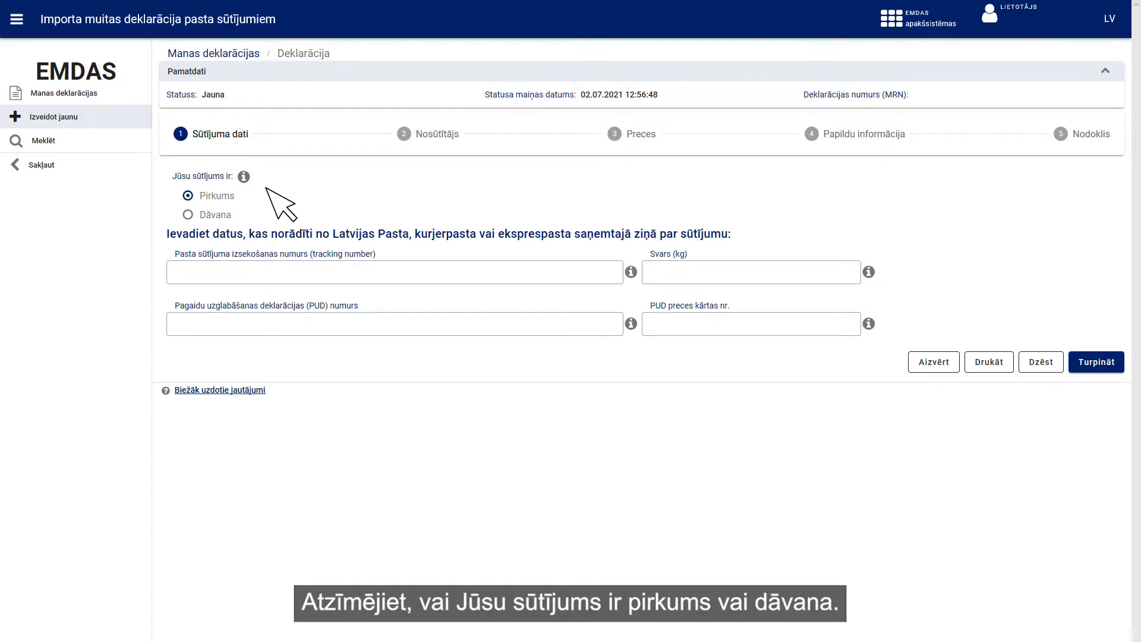
pyautogui.click(385, 271)
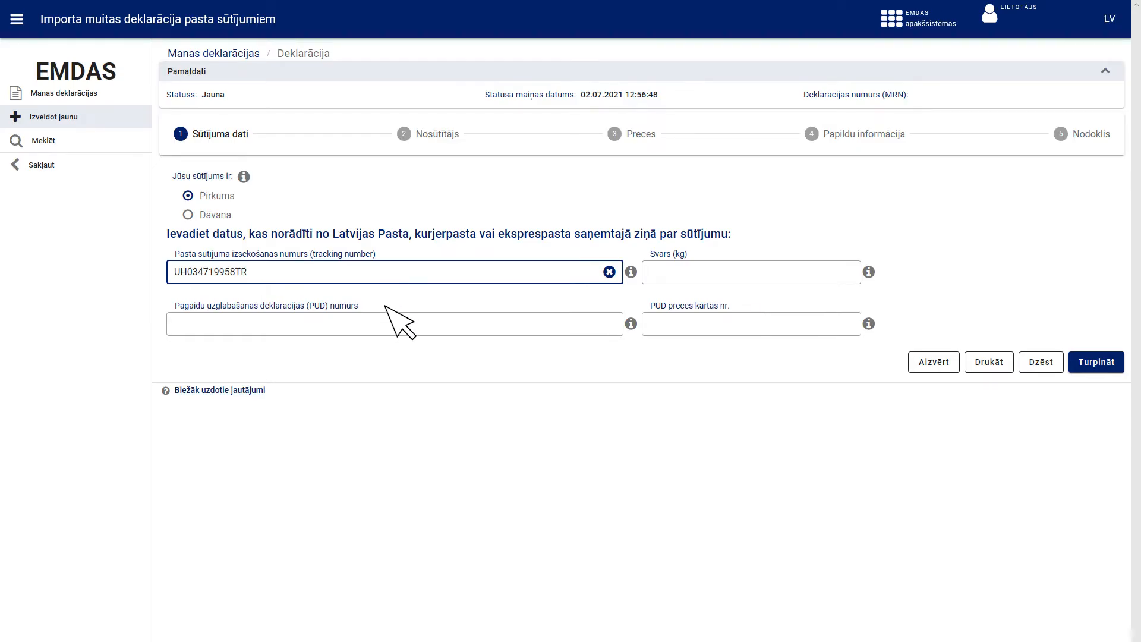
pyautogui.click(385, 324)
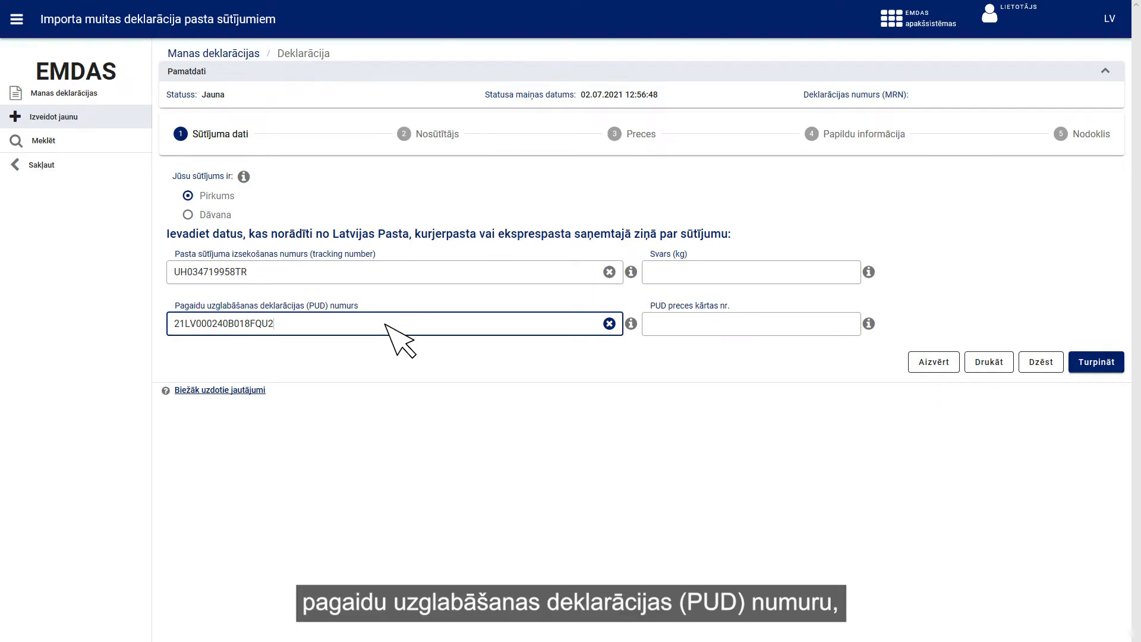
pyautogui.click(796, 272)
pyautogui.write('0,450')
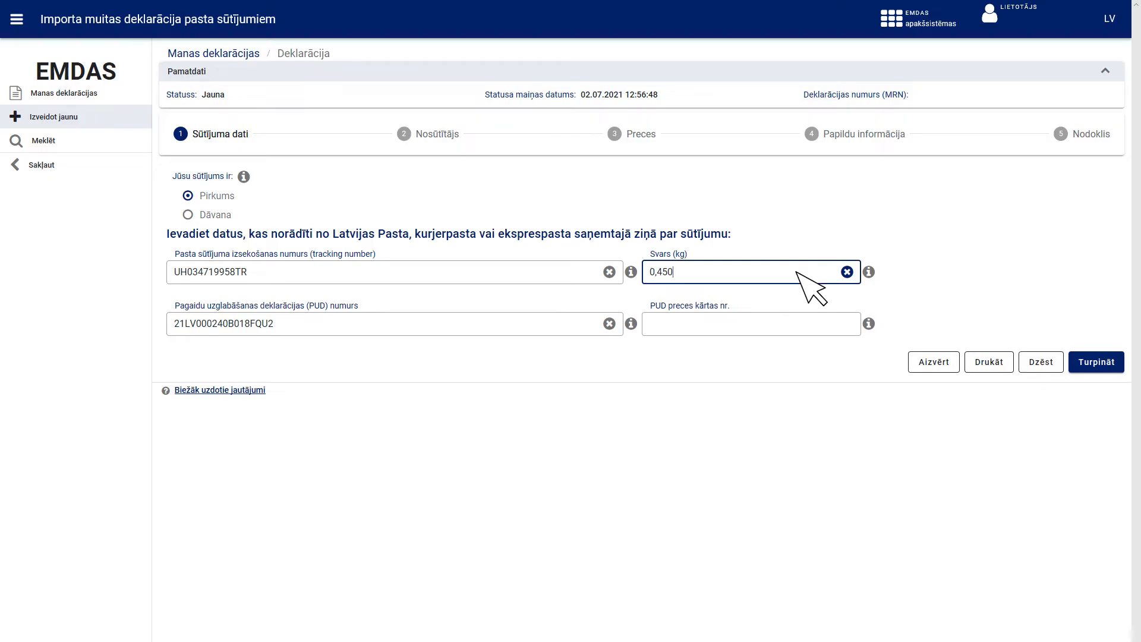
pyautogui.click(796, 320)
pyautogui.write('1')
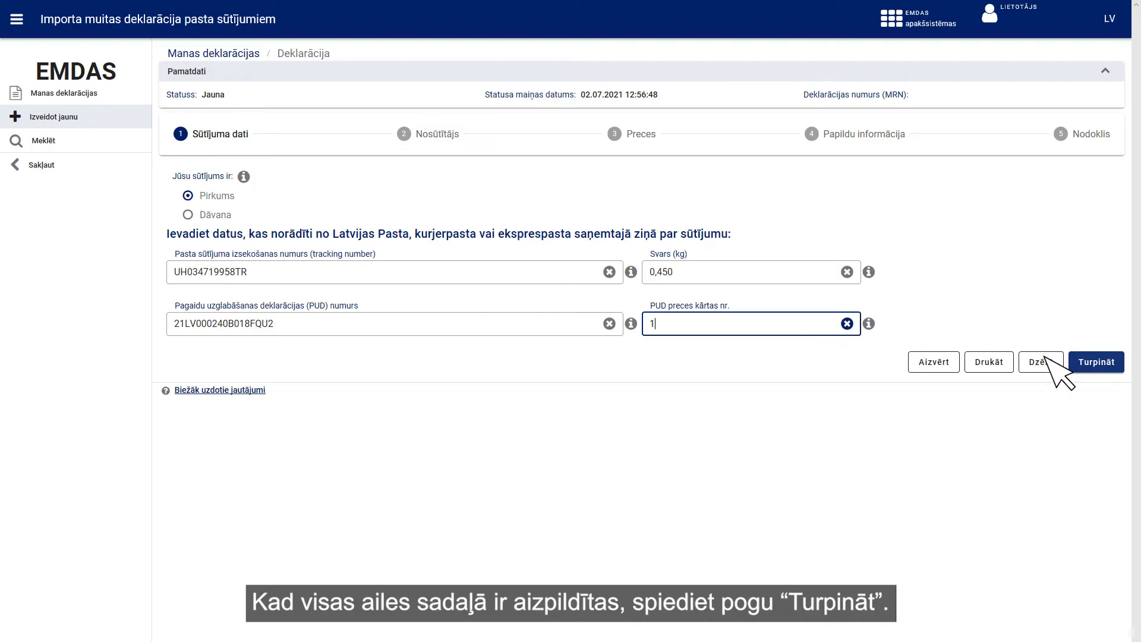
pyautogui.click(1084, 369)
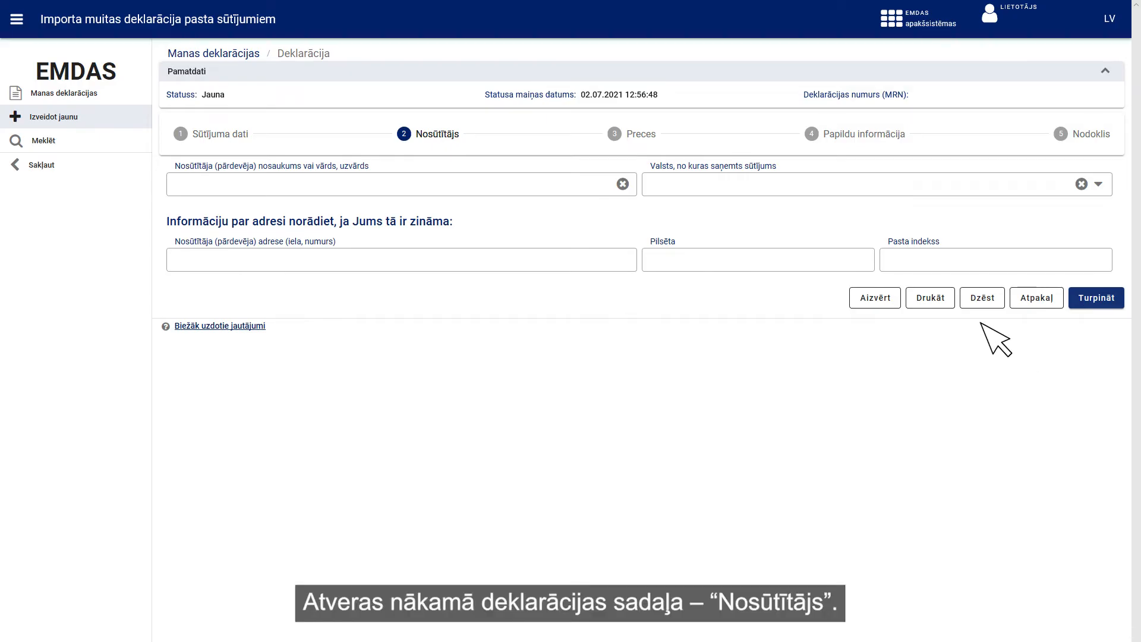
# - Enter eBay as sender with dispatch country CN - Ķīna and continue to the goods step
pyautogui.click(595, 181)
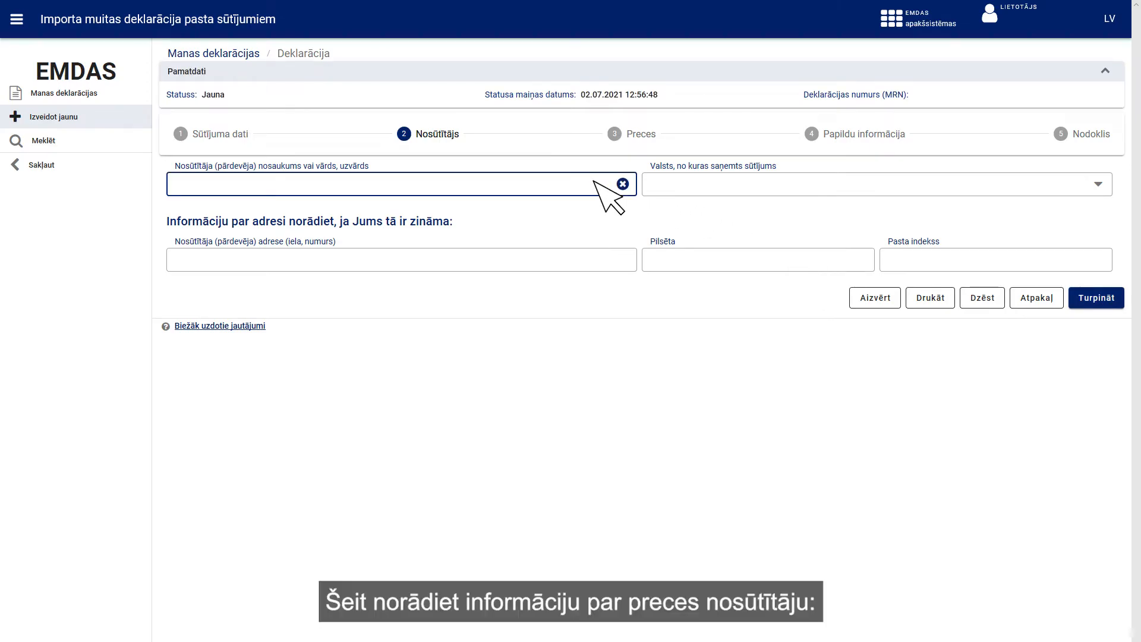
pyautogui.write('eBay')
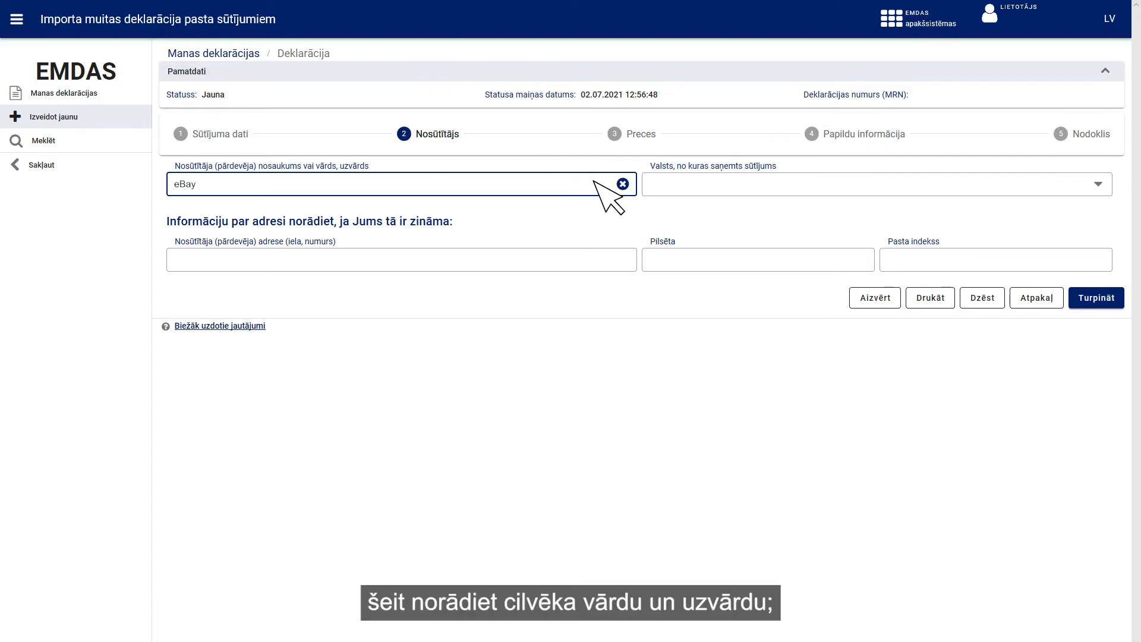
pyautogui.click(865, 184)
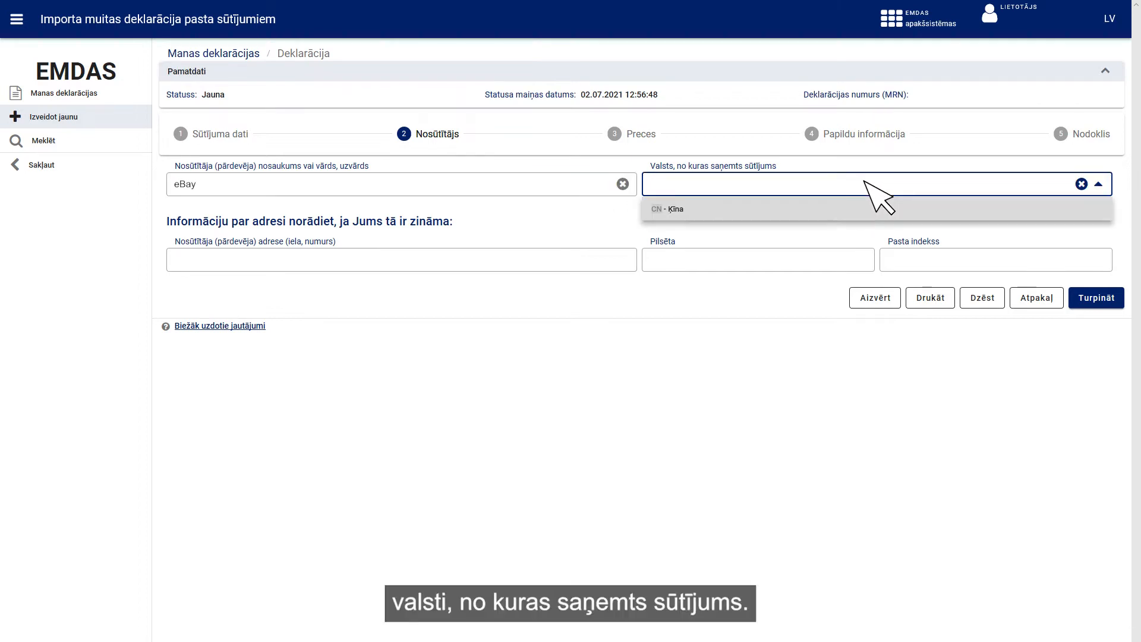
pyautogui.click(865, 212)
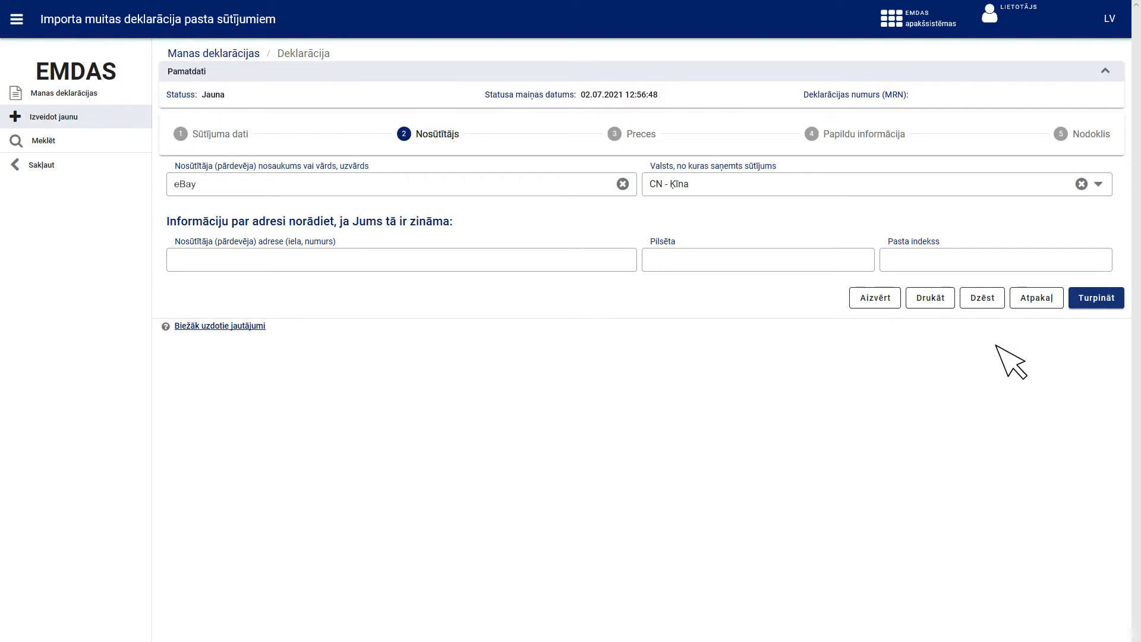
pyautogui.click(1081, 304)
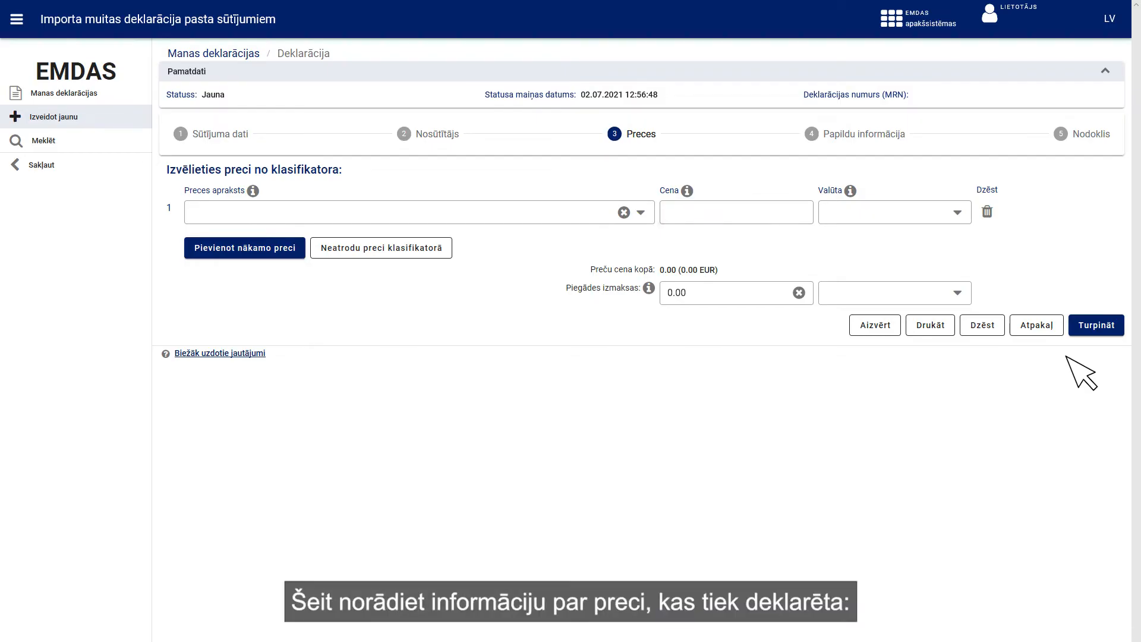
pyautogui.click(642, 213)
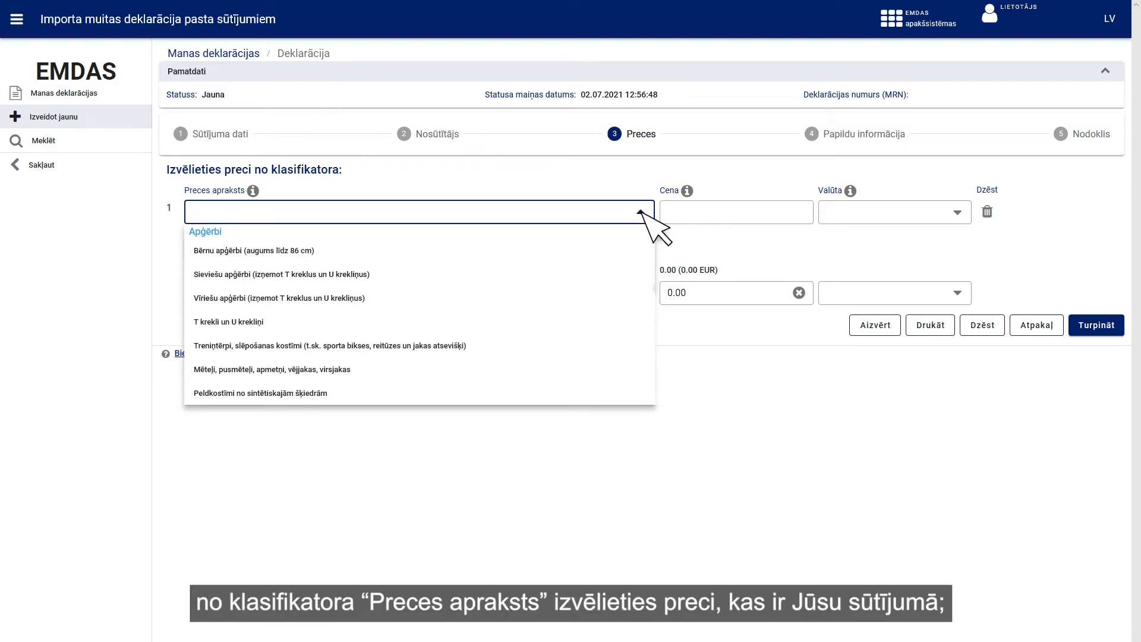
# - Declare 'Bērnu apģērbi (augums līdz 86 cm)' priced at 12,56 EUR
pyautogui.click(325, 250)
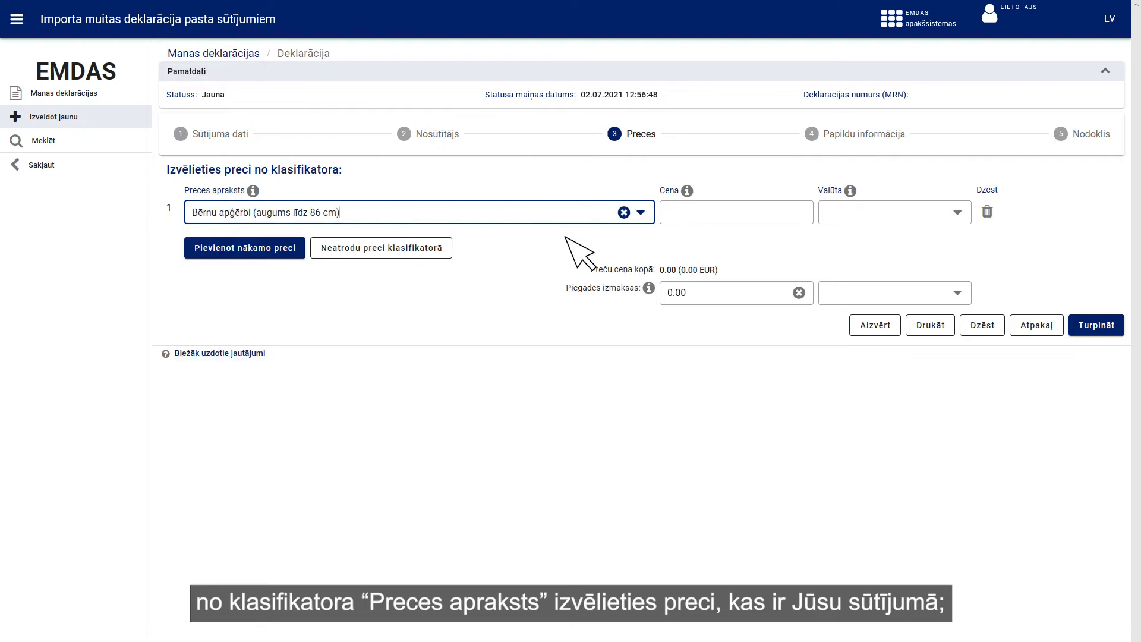
pyautogui.click(770, 213)
pyautogui.write('12,56')
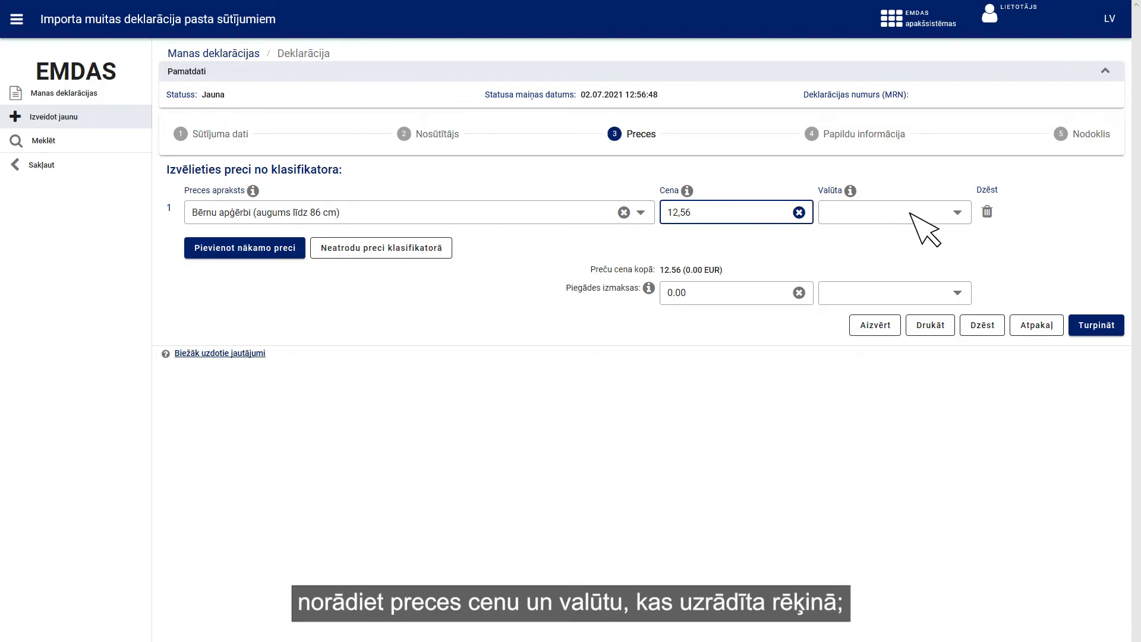
pyautogui.click(957, 212)
pyautogui.write('EUR')
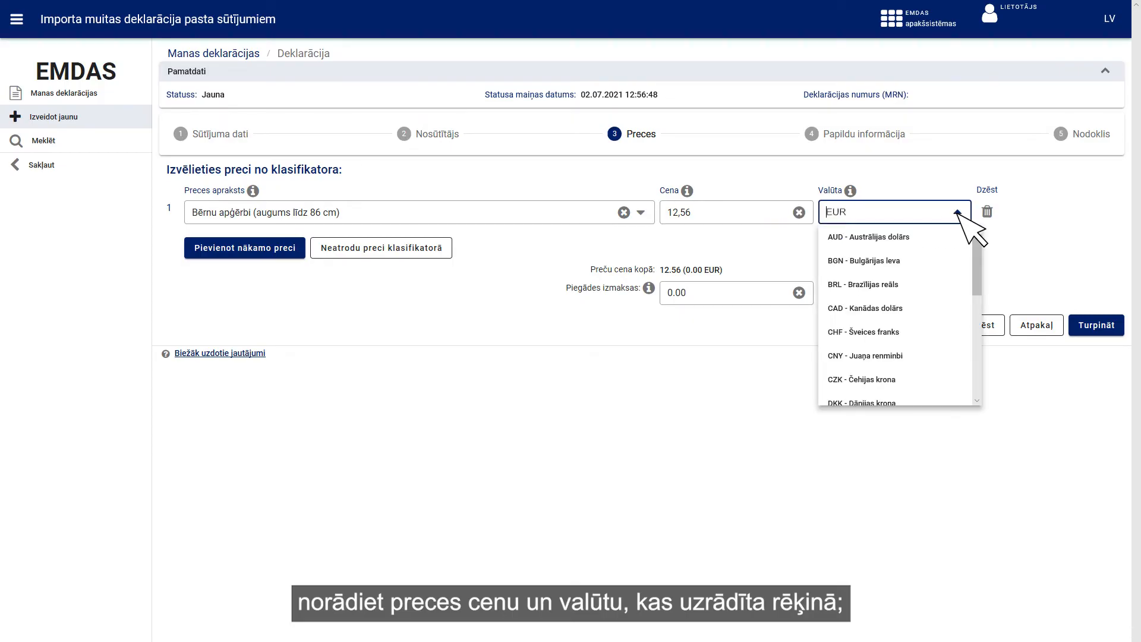
pyautogui.press('Return')
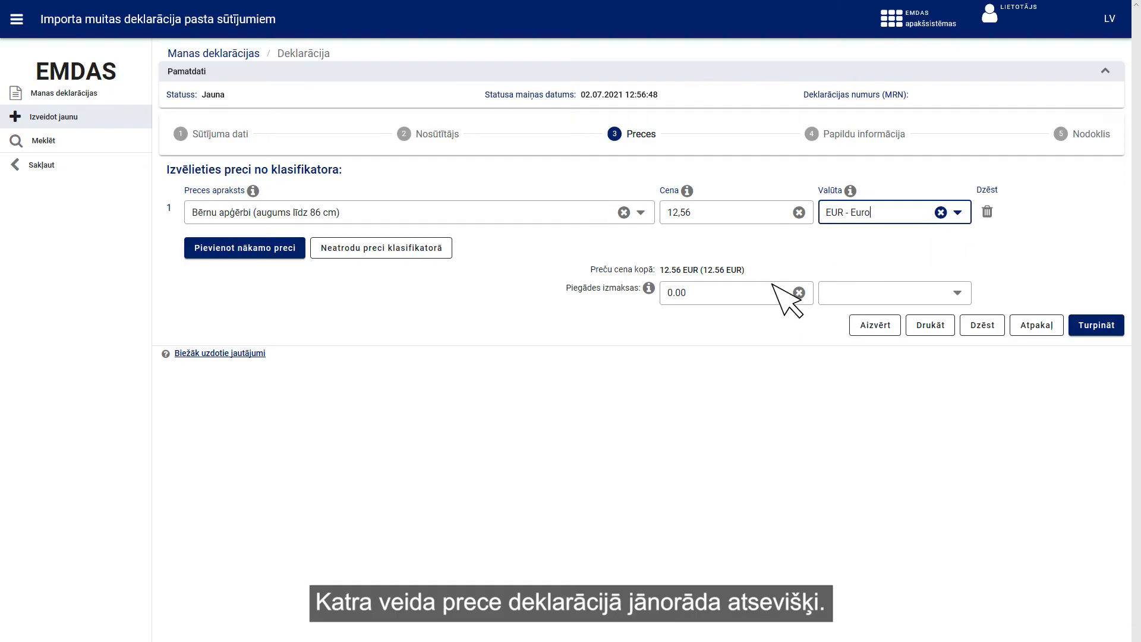
# - Add 0.54 EUR delivery costs and continue to additional information
pyautogui.click(757, 295)
pyautogui.write('0.54')
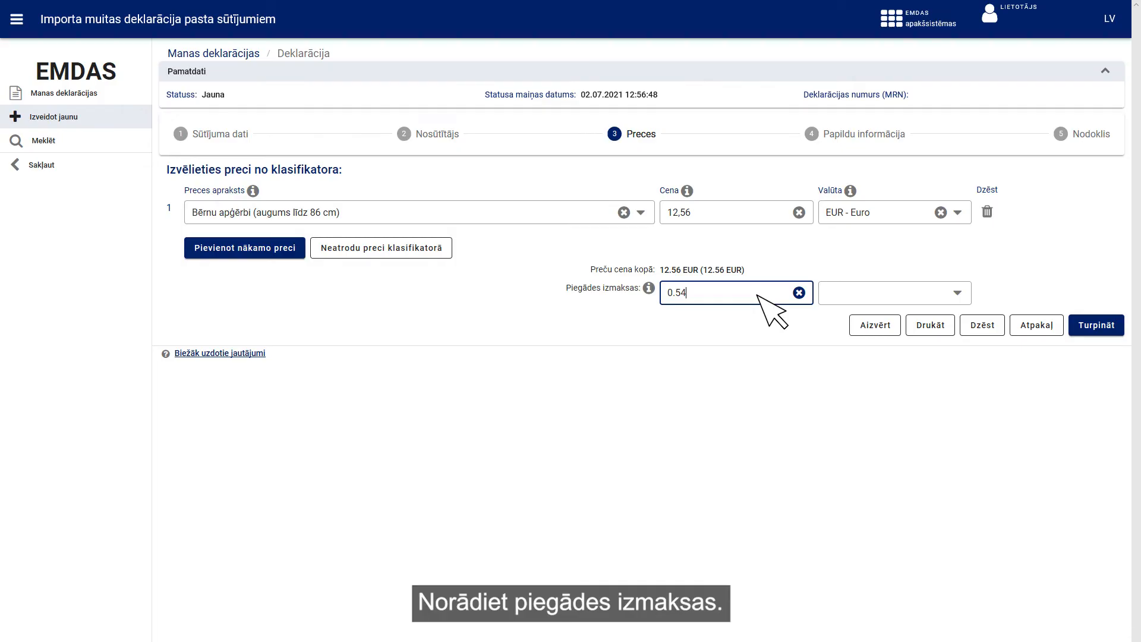
pyautogui.click(957, 293)
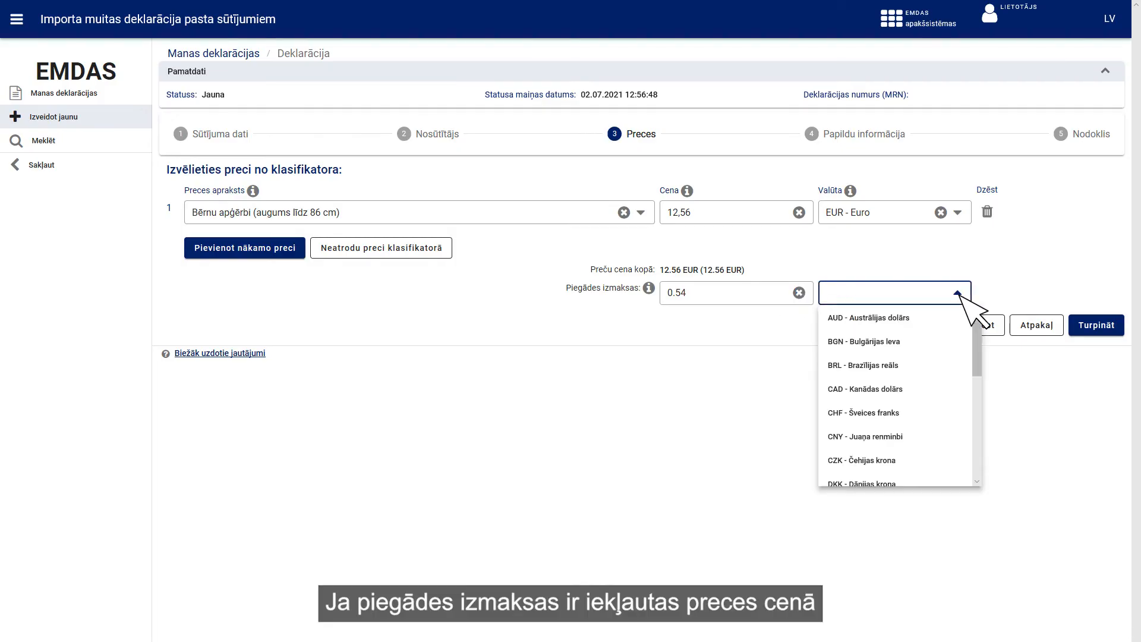
pyautogui.write('EUR')
pyautogui.press('Return')
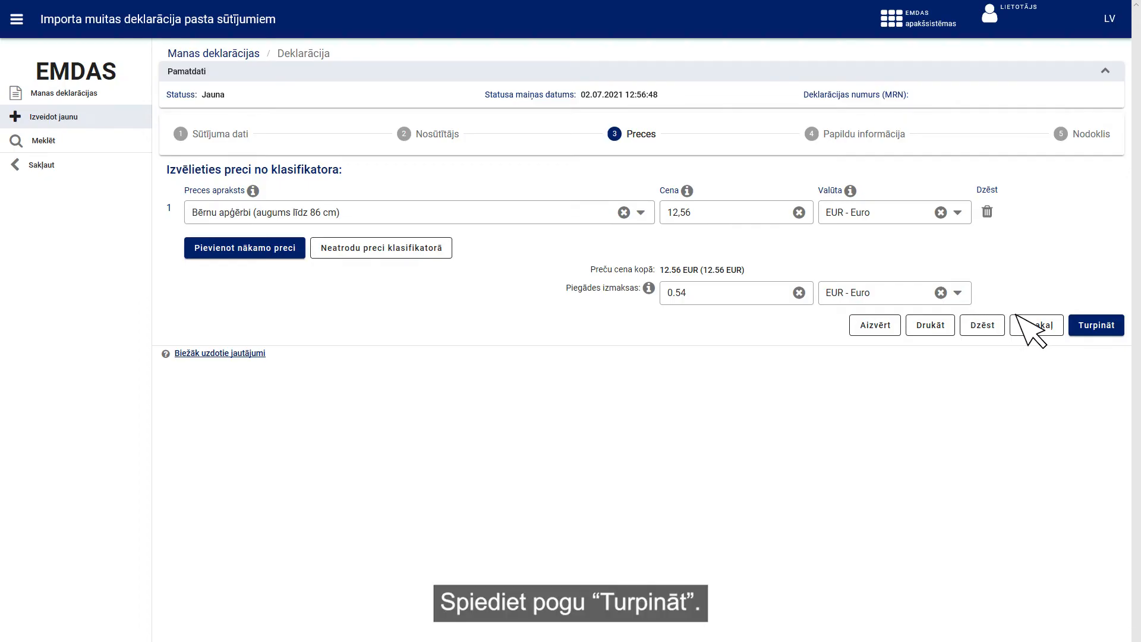
pyautogui.click(1077, 332)
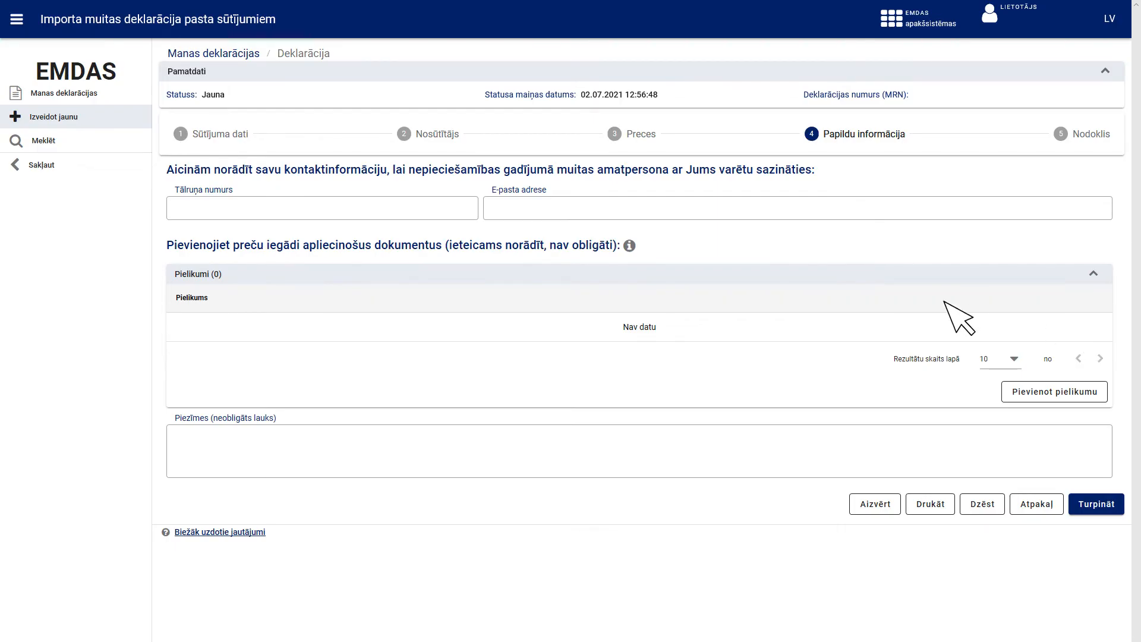
# - Fill in the contact phone number and e-mail address, then proceed to the 2.75 EUR tax step
pyautogui.click(408, 206)
pyautogui.write('12345678')
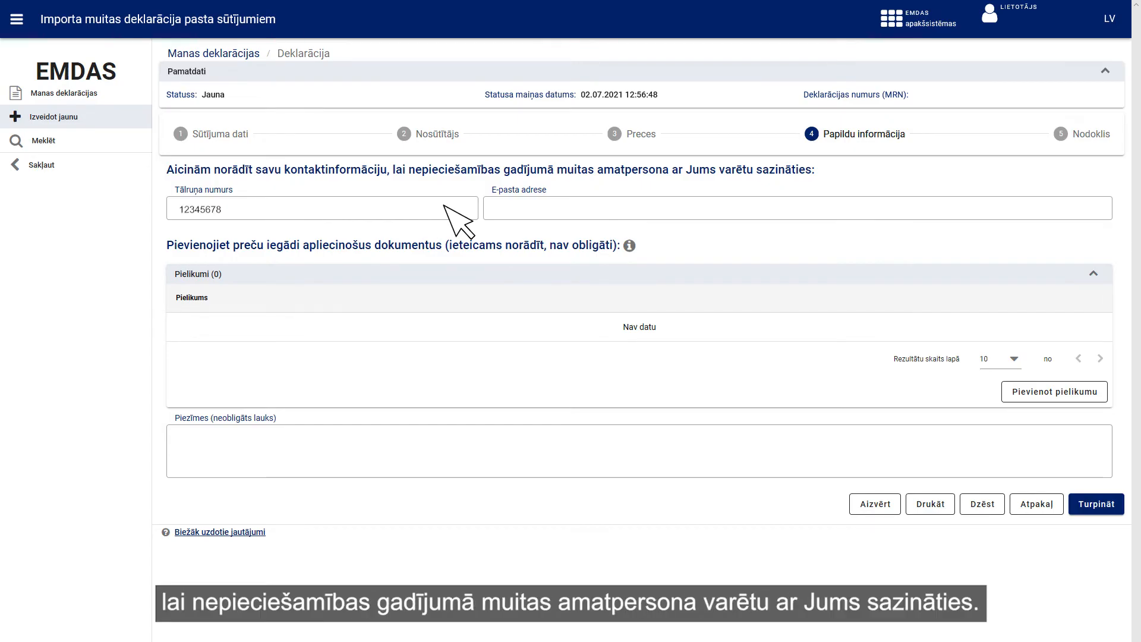
pyautogui.click(686, 205)
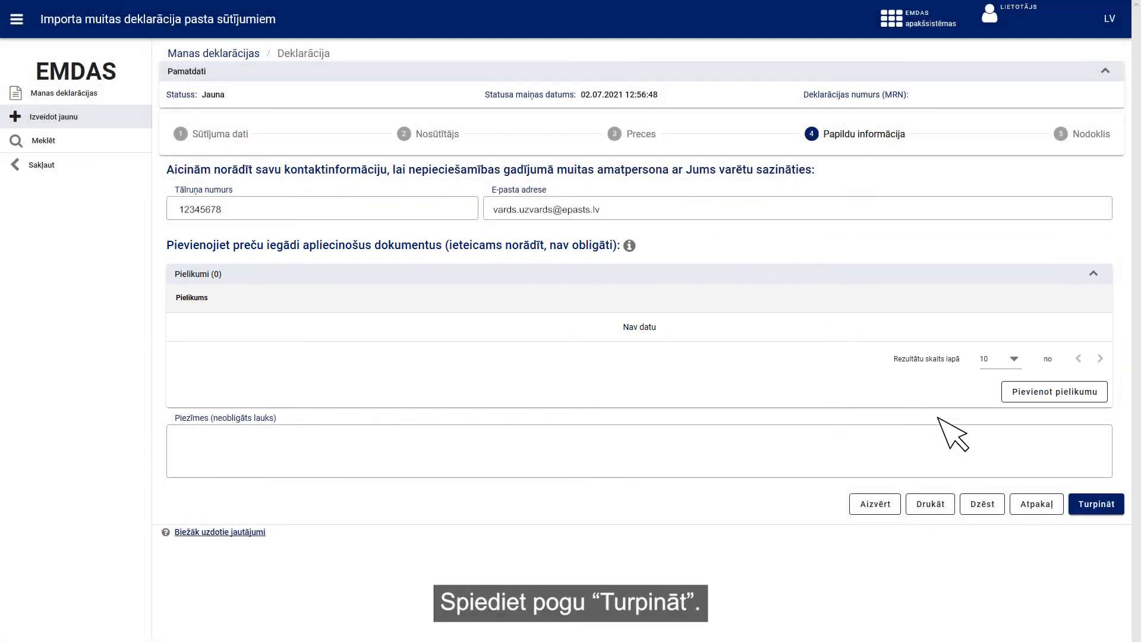
pyautogui.click(1096, 504)
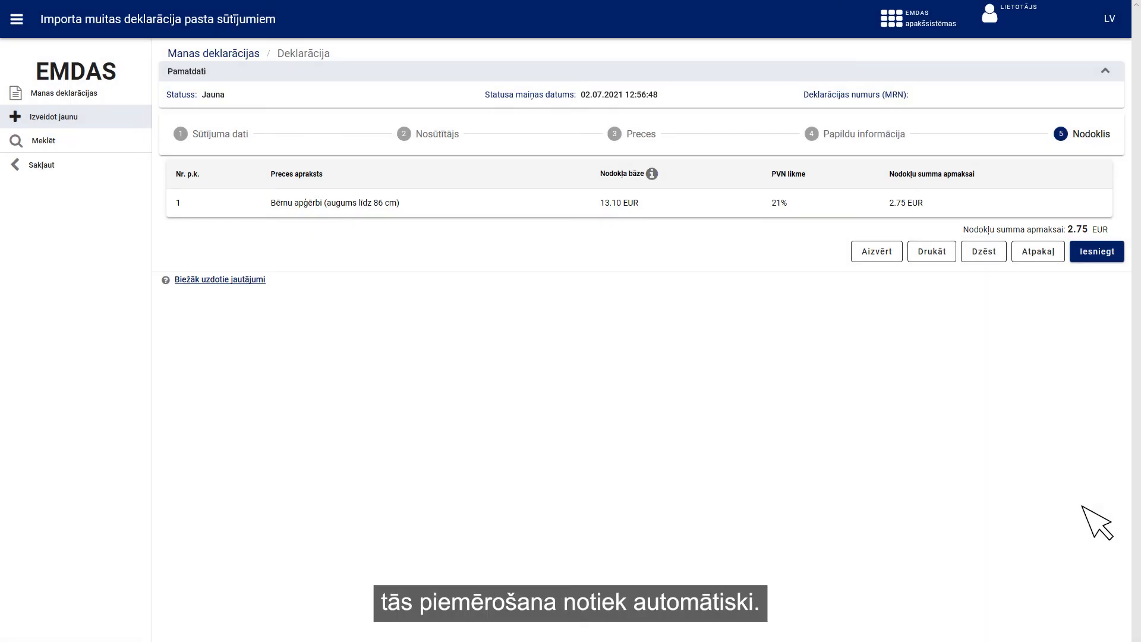
# - Submit the declaration, accept the declarant terms, and open payment for the 2.75 EUR tax
pyautogui.click(1095, 254)
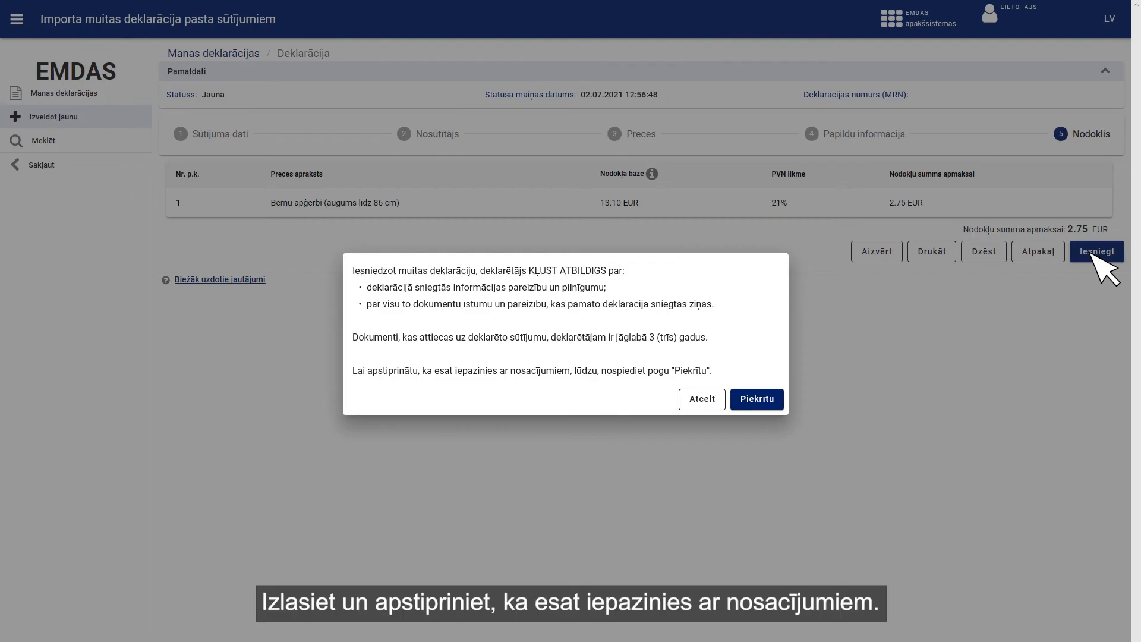
pyautogui.click(756, 399)
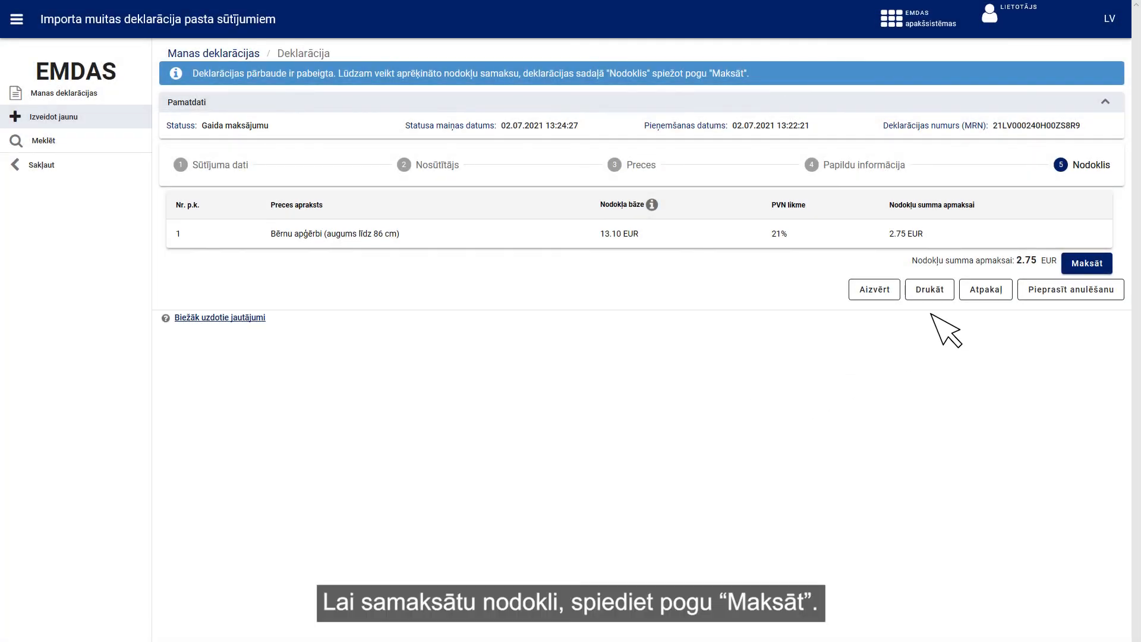
pyautogui.click(1077, 268)
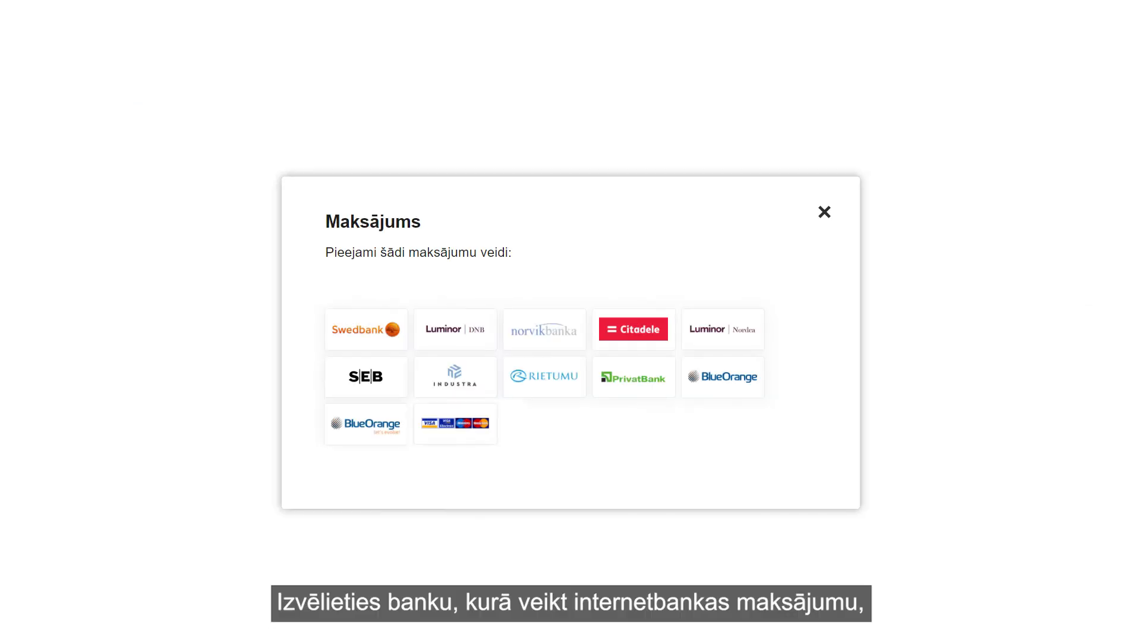